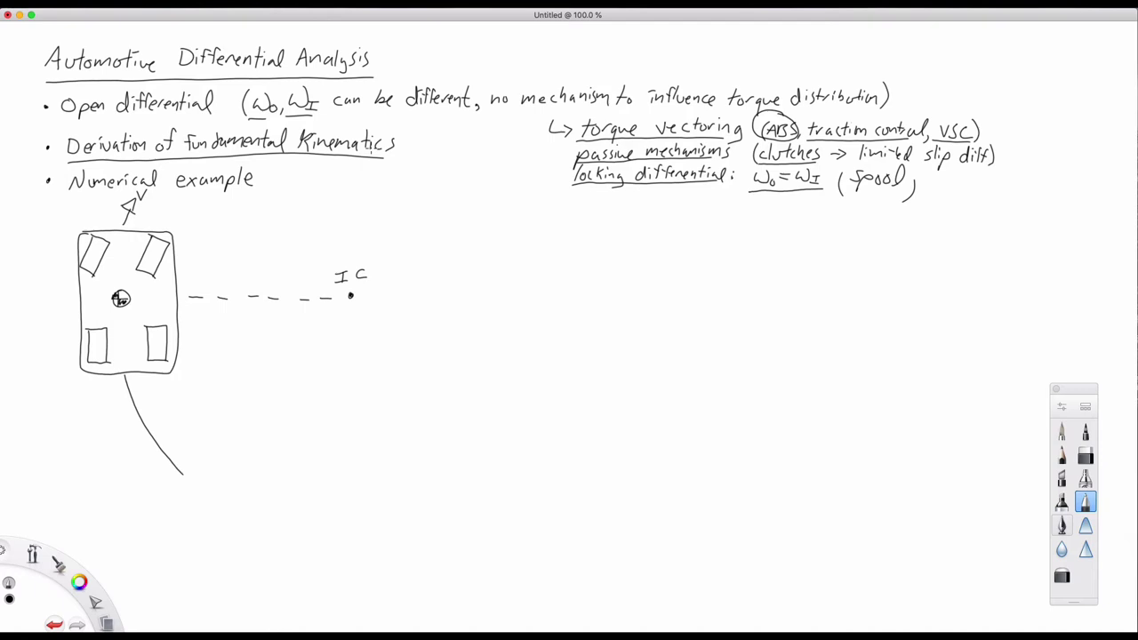
Step: Underline the 'Numerical example' bullet in the notes
drag(71, 192, 240, 190)
Step: Add a second front arrow, a front-right wheel line and an angle arc, then label radius r
mouse_move(133, 224)
mouse_down()
mouse_move(154, 190)
mouse_move(153, 208)
mouse_up()
mouse_move(146, 259)
mouse_down()
mouse_move(182, 202)
mouse_move(153, 253)
mouse_move(158, 241)
mouse_up()
drag(158, 195, 165, 200)
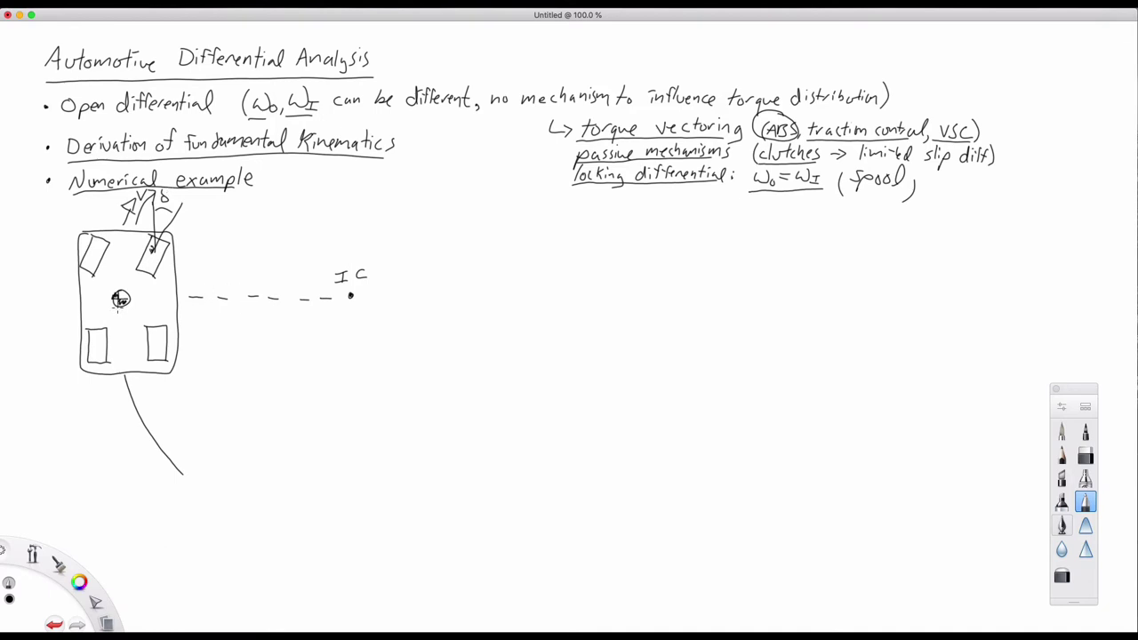
mouse_move(217, 272)
mouse_down()
mouse_move(217, 287)
mouse_move(228, 275)
mouse_up()
Step: Draw the track-width dimension w below the rear wheels with extension lines and arrows
drag(95, 373, 96, 403)
drag(156, 364, 157, 400)
drag(65, 387, 91, 389)
drag(174, 387, 158, 386)
drag(164, 382, 203, 383)
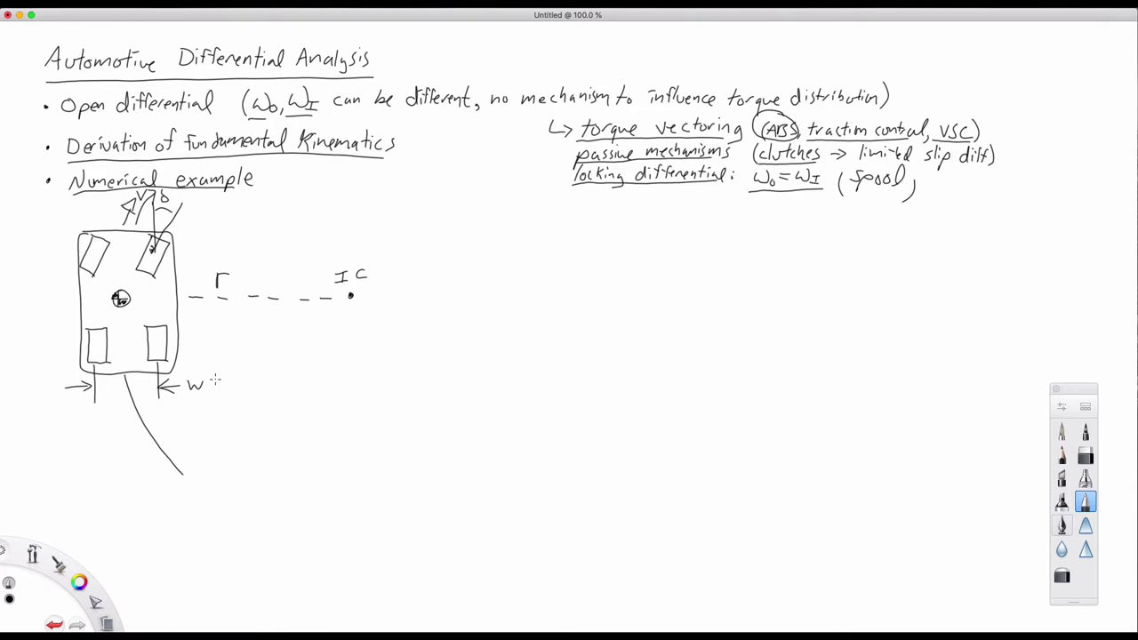
Step: Write the radius equations r₀ = r + ½w and r_I = r + … below the sketch
drag(249, 339, 262, 354)
mouse_move(282, 344)
mouse_down()
mouse_move(292, 342)
mouse_move(297, 362)
mouse_move(311, 341)
mouse_up()
drag(313, 350, 343, 343)
mouse_move(335, 348)
mouse_down()
mouse_move(350, 347)
mouse_move(346, 370)
mouse_up()
mouse_move(356, 341)
mouse_down()
mouse_move(370, 359)
mouse_move(380, 343)
mouse_up()
drag(247, 384, 260, 408)
drag(253, 409, 282, 396)
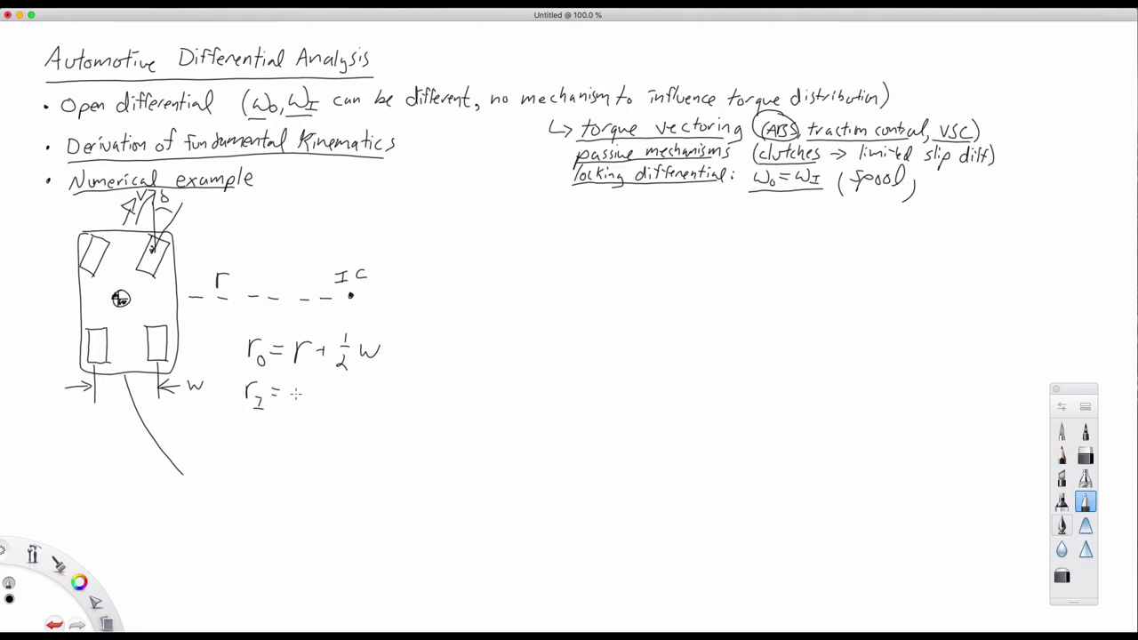
mouse_move(289, 386)
mouse_down()
mouse_move(290, 398)
mouse_move(339, 388)
mouse_move(344, 410)
mouse_move(384, 382)
mouse_up()
Step: Draw a horizontal line ending at a point labelled IC and mark the centre
mouse_move(472, 301)
mouse_down()
mouse_move(804, 300)
mouse_move(817, 314)
mouse_move(810, 328)
mouse_up()
mouse_move(802, 328)
mouse_down()
mouse_move(827, 318)
mouse_move(835, 330)
mouse_up()
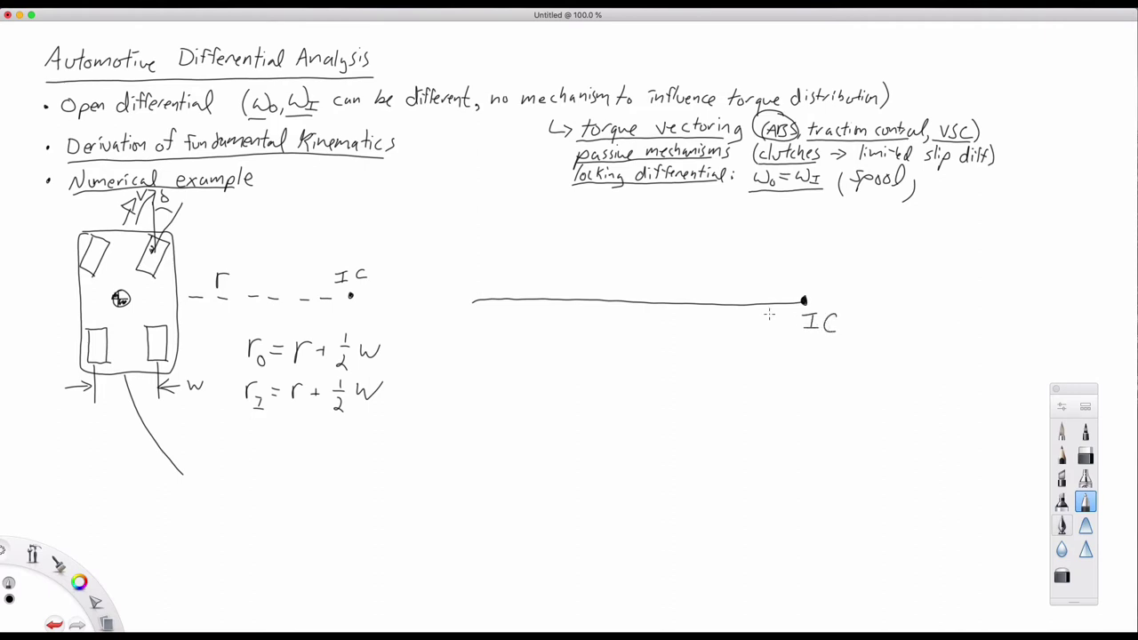
mouse_move(514, 294)
mouse_down()
mouse_move(513, 306)
mouse_move(511, 247)
mouse_move(518, 258)
mouse_up()
Step: Label the centre velocity arrow V with a subscript, dot the left end and label it Vo
mouse_move(505, 213)
mouse_down()
mouse_move(510, 225)
mouse_move(516, 207)
mouse_up()
drag(516, 219, 530, 216)
drag(472, 301, 461, 257)
drag(452, 215, 465, 221)
key(cmd+z)
Step: Mark the inner wheel point labelled V_I, thicken the horizontal line, and write ω near IC
mouse_move(553, 293)
mouse_down()
mouse_move(551, 262)
mouse_move(566, 260)
mouse_move(553, 240)
mouse_move(564, 260)
mouse_up()
drag(547, 216, 557, 215)
drag(559, 222, 568, 231)
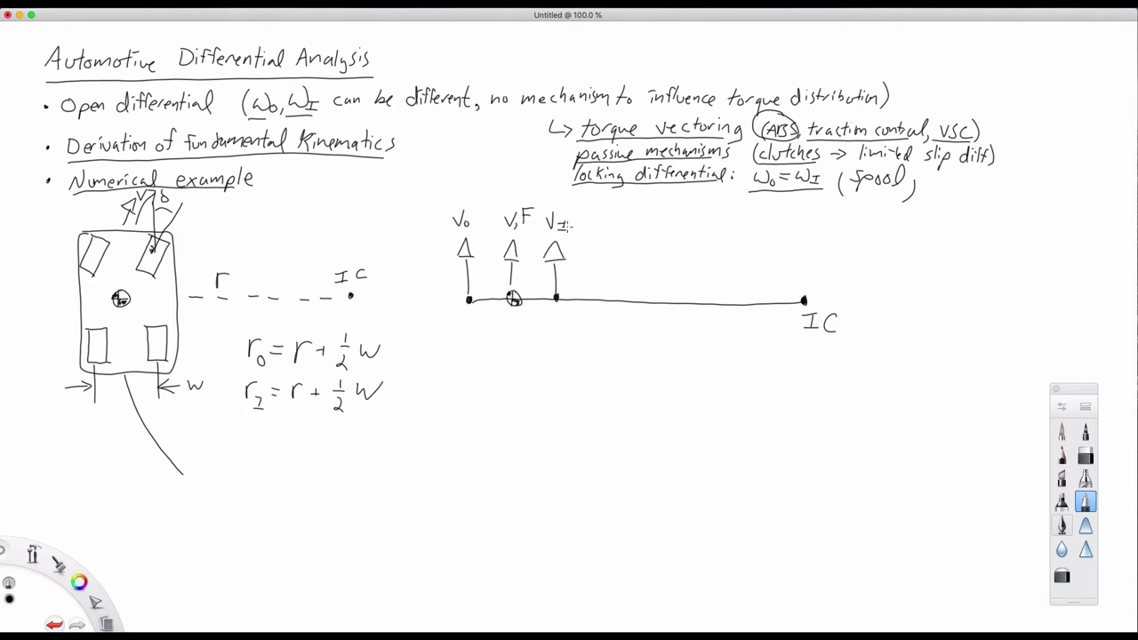
mouse_move(470, 300)
mouse_down()
mouse_move(798, 302)
mouse_move(784, 261)
mouse_move(786, 272)
mouse_up()
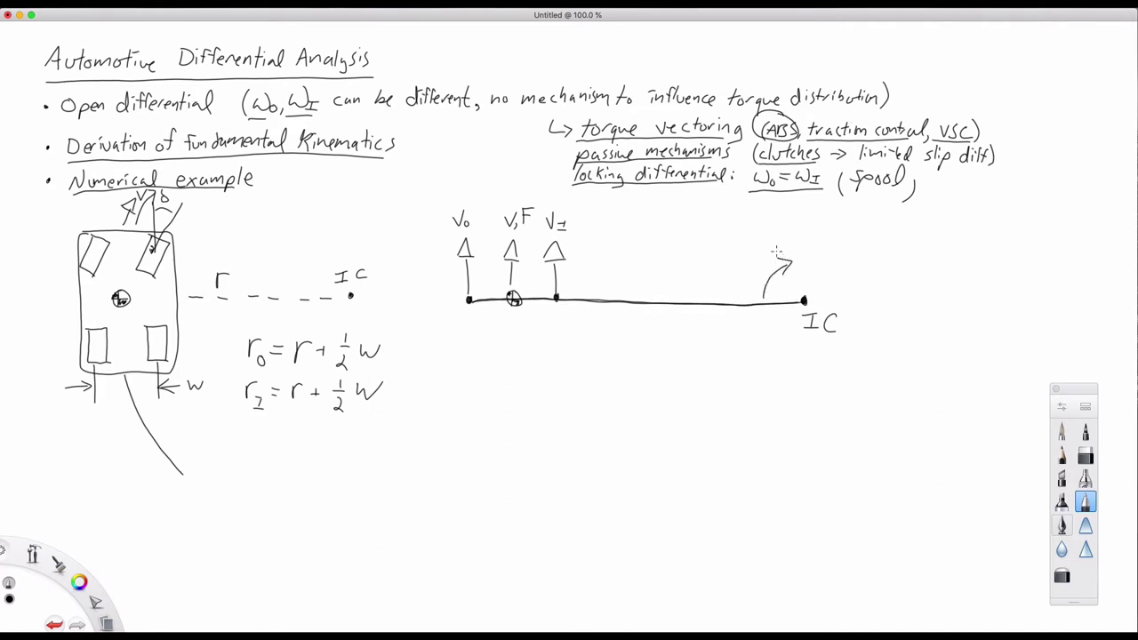
mouse_move(729, 247)
mouse_down()
mouse_move(754, 240)
mouse_move(761, 252)
mouse_up()
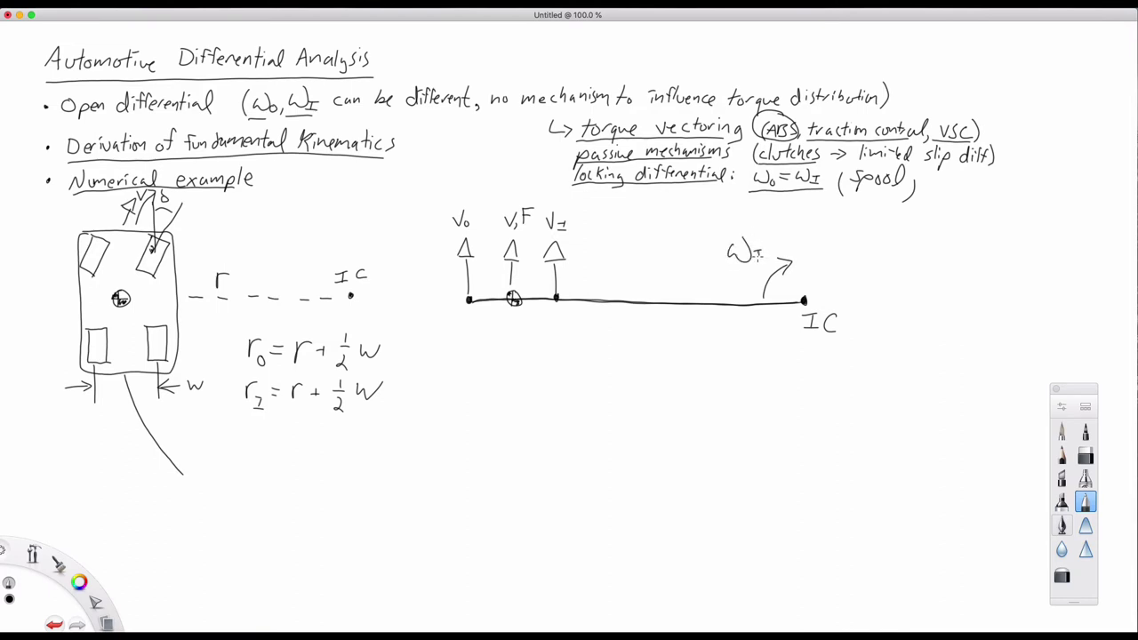